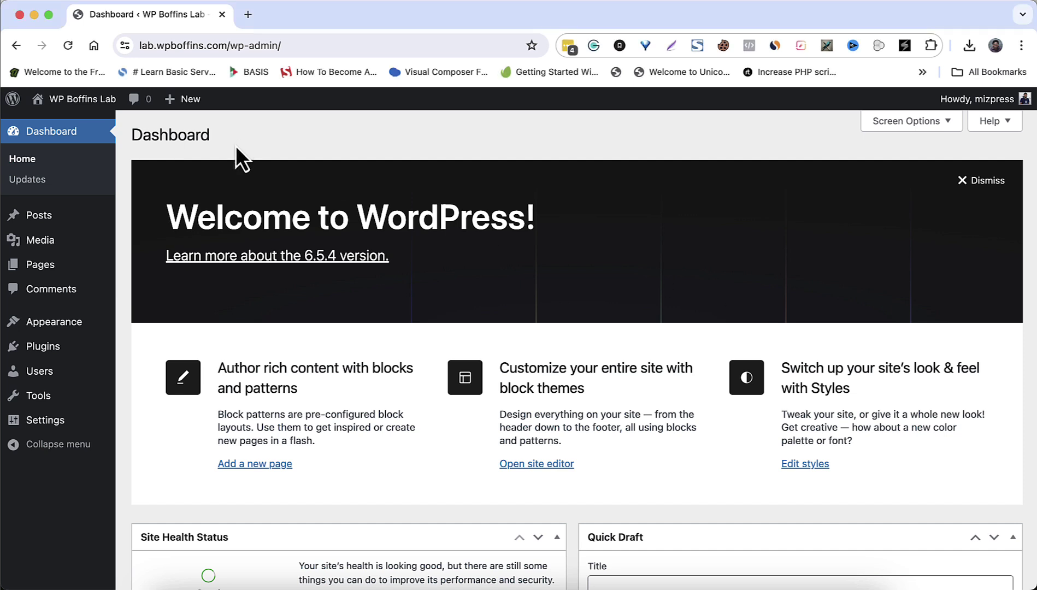
# Start a new post titled 'This is the title' and add a one-line body paragraph
pyautogui.click(38, 219)
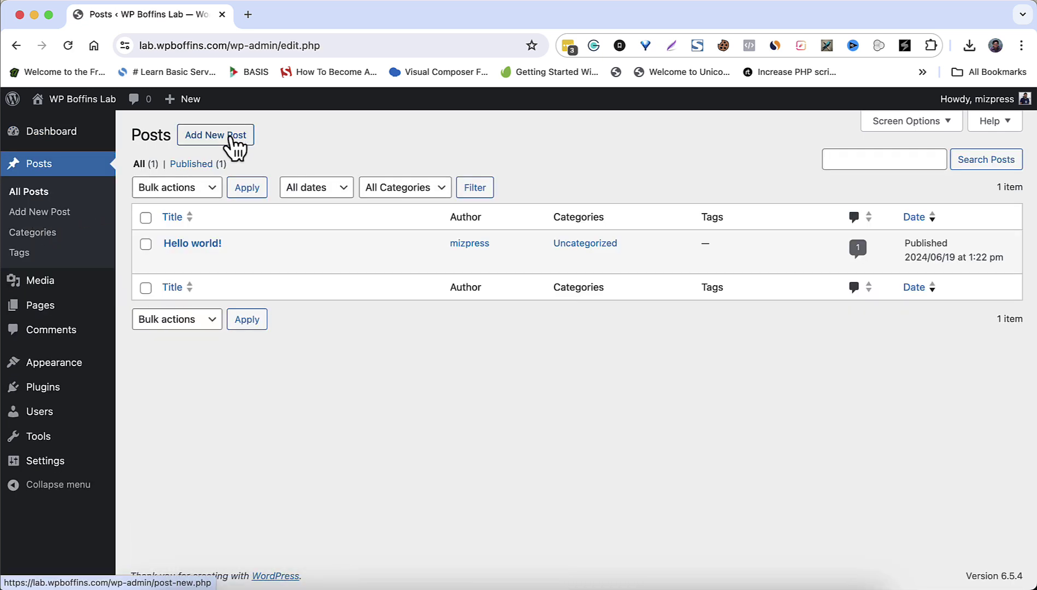
pyautogui.click(233, 139)
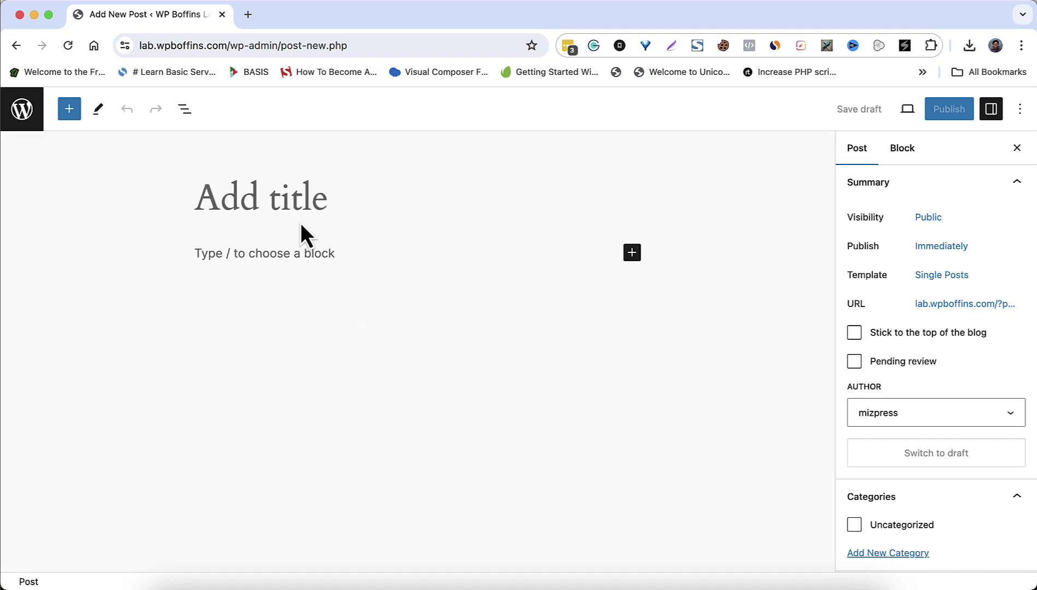
pyautogui.write('This is the title')
pyautogui.press('Return')
pyautogui.write('This is the content that will be posted after a while.')
pyautogui.click(508, 284)
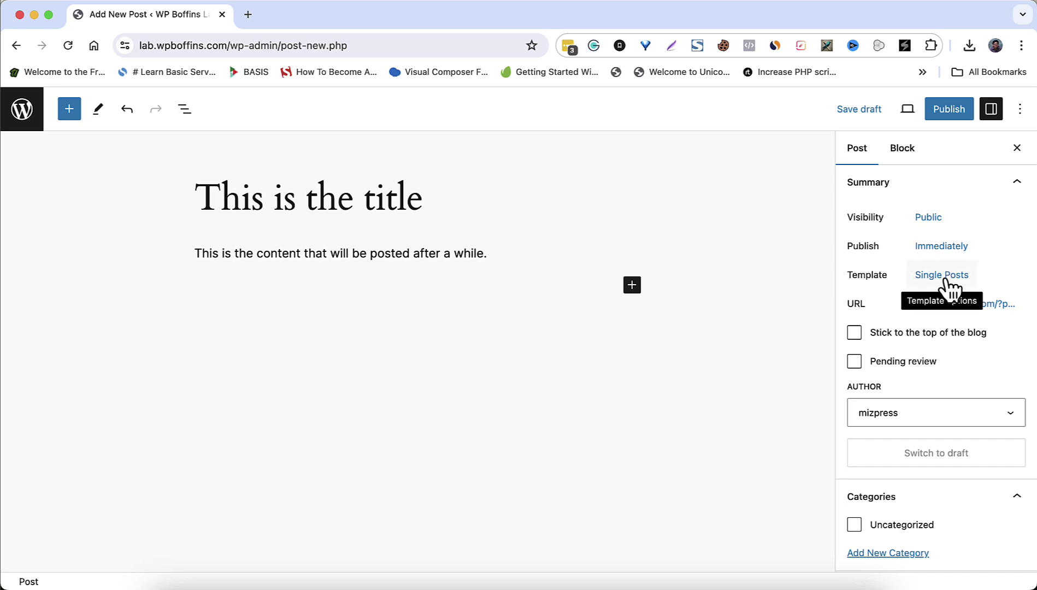
# Open the publish date picker and choose June 20 as the date
pyautogui.click(948, 250)
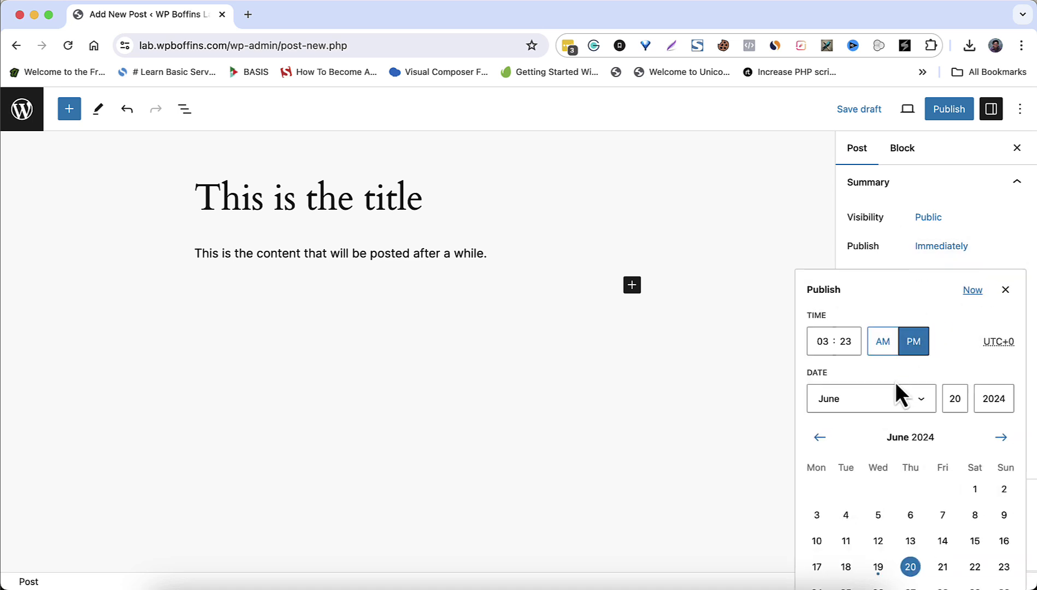
pyautogui.scroll(-1, 940, 478)
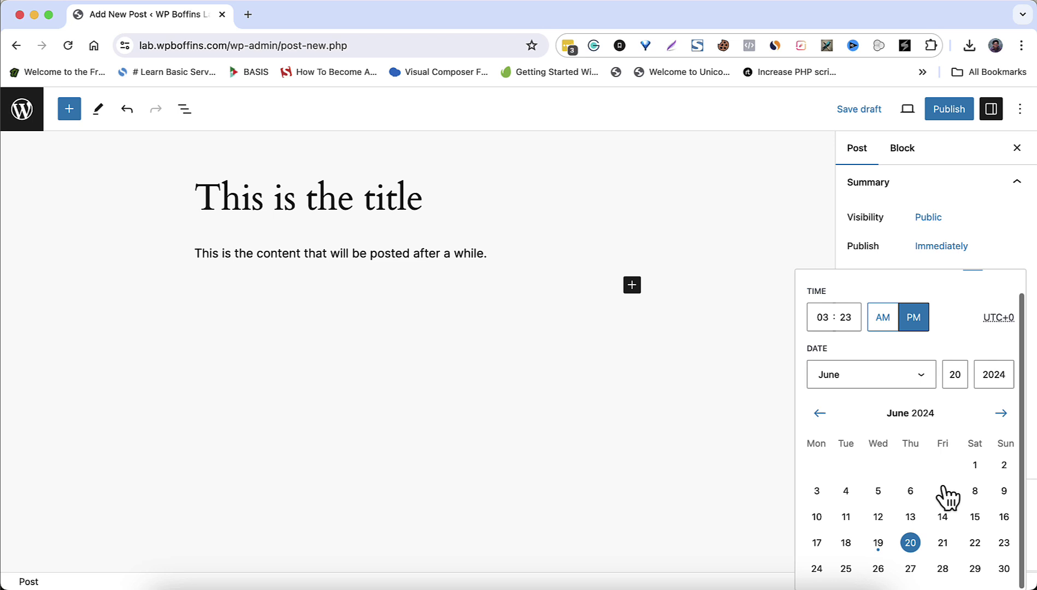
pyautogui.click(911, 544)
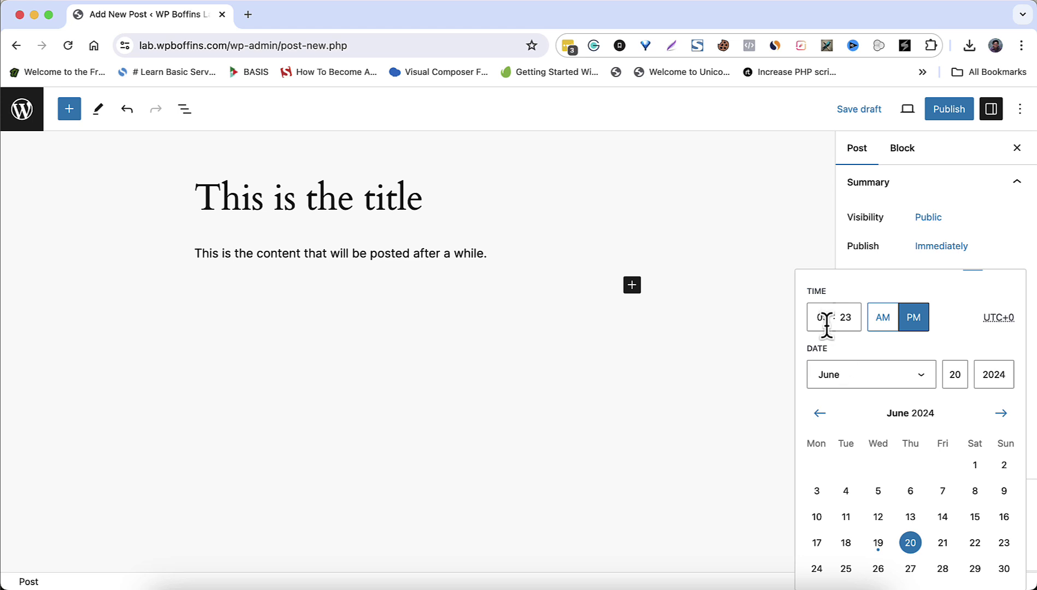
# Change the publish time's minutes from 23 to 33, making it 3:33 pm
pyautogui.click(846, 318)
pyautogui.moveTo(839, 318); pyautogui.dragTo(851, 317)
pyautogui.write('33')
pyautogui.click(955, 331)
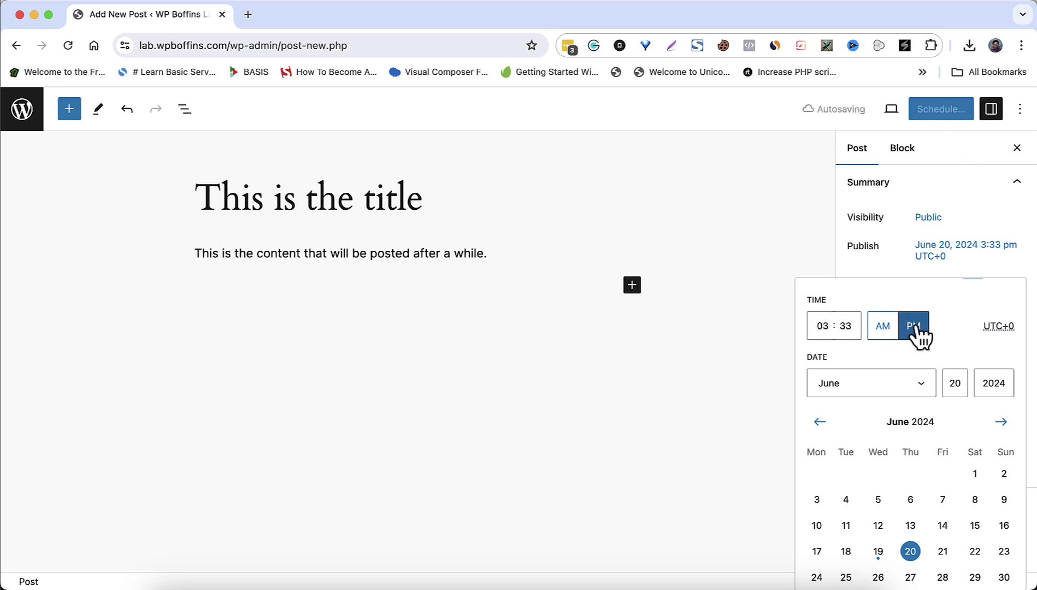
pyautogui.scroll(-1, 953, 379)
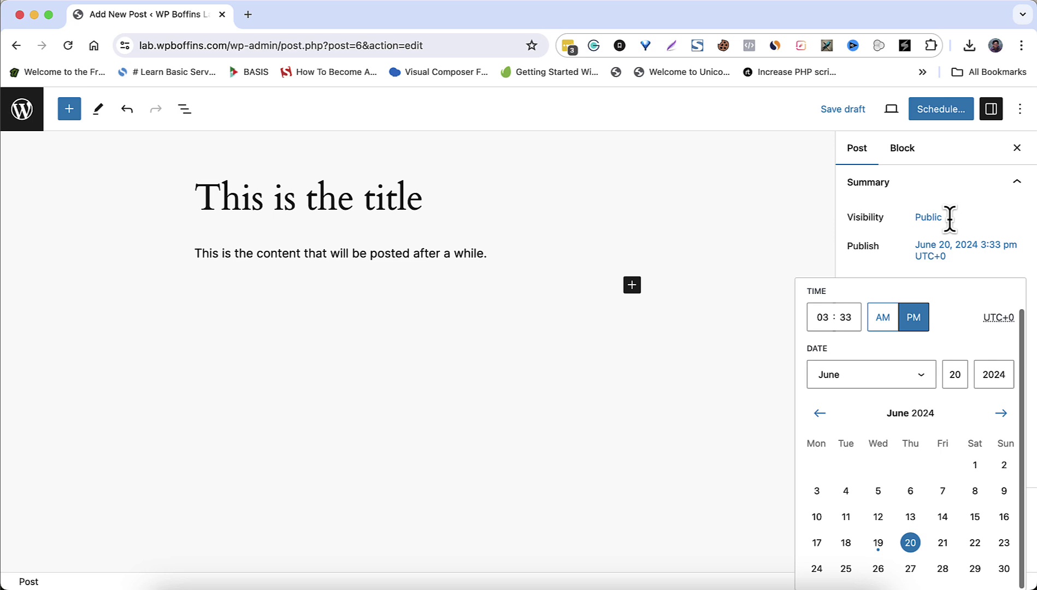
# Schedule the post and confirm it in the pre-publish panel
pyautogui.click(946, 113)
pyautogui.click(911, 117)
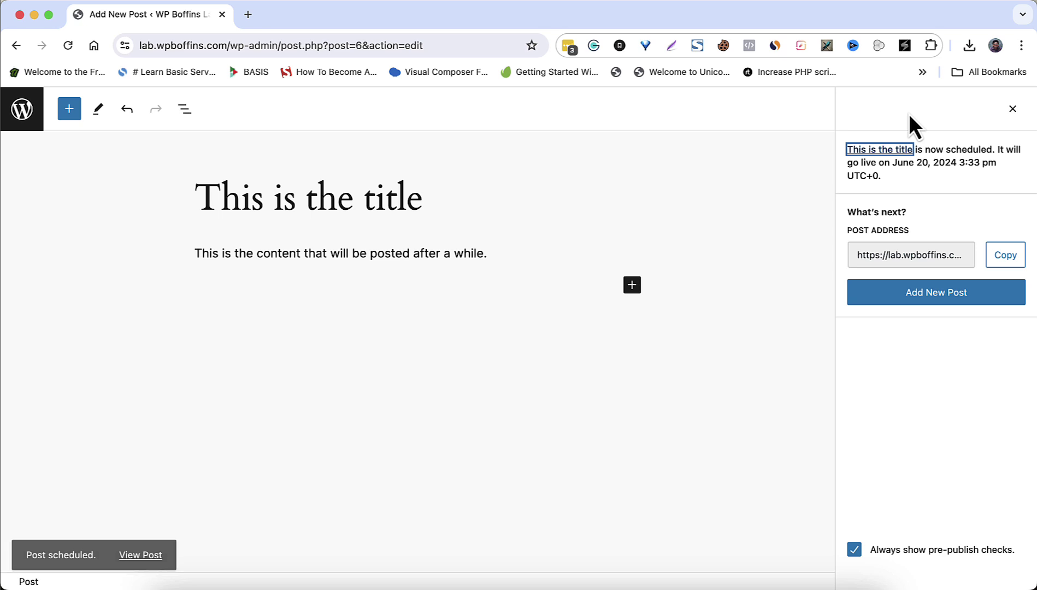